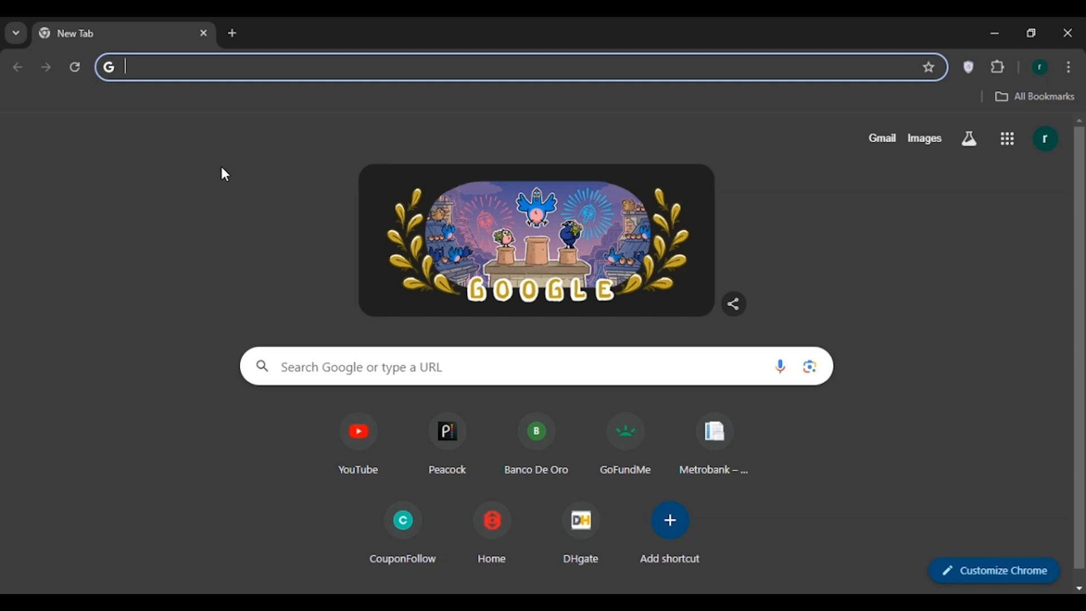
left_click(185, 66)
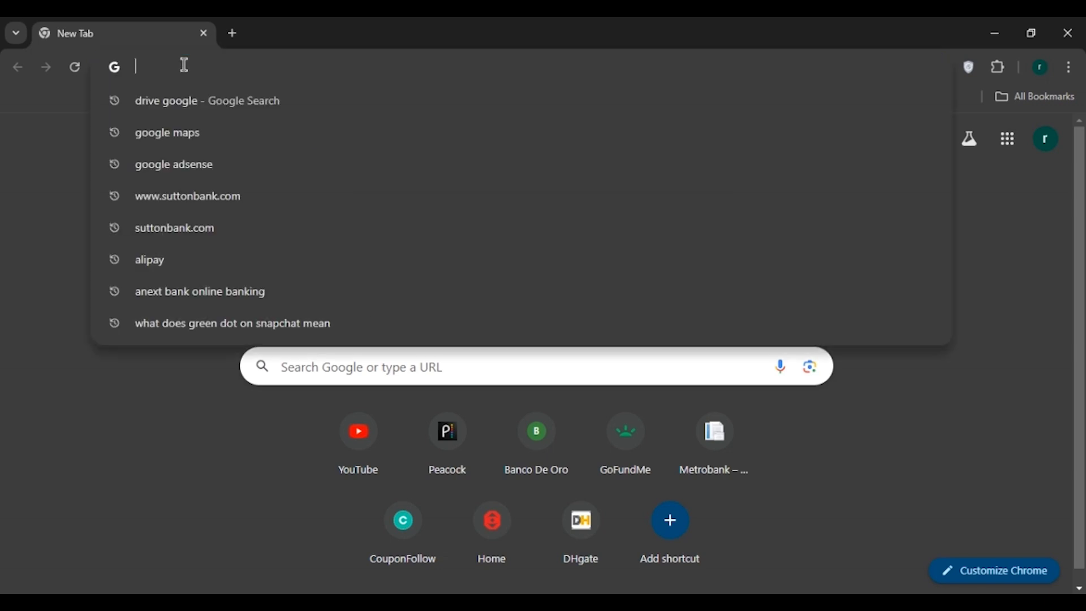
type("www.s")
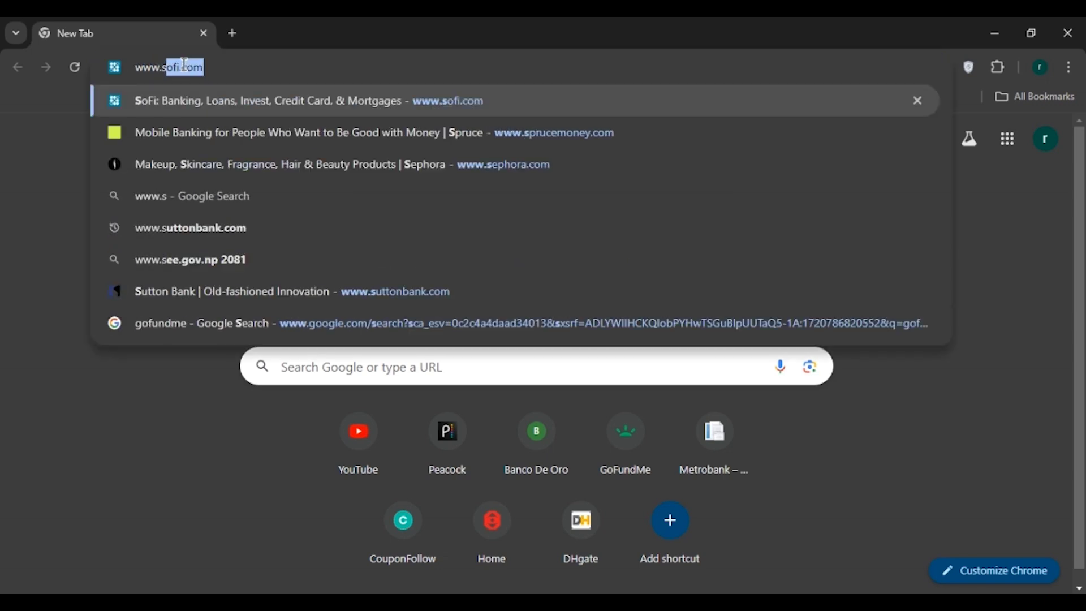
type("uttonbank.co")
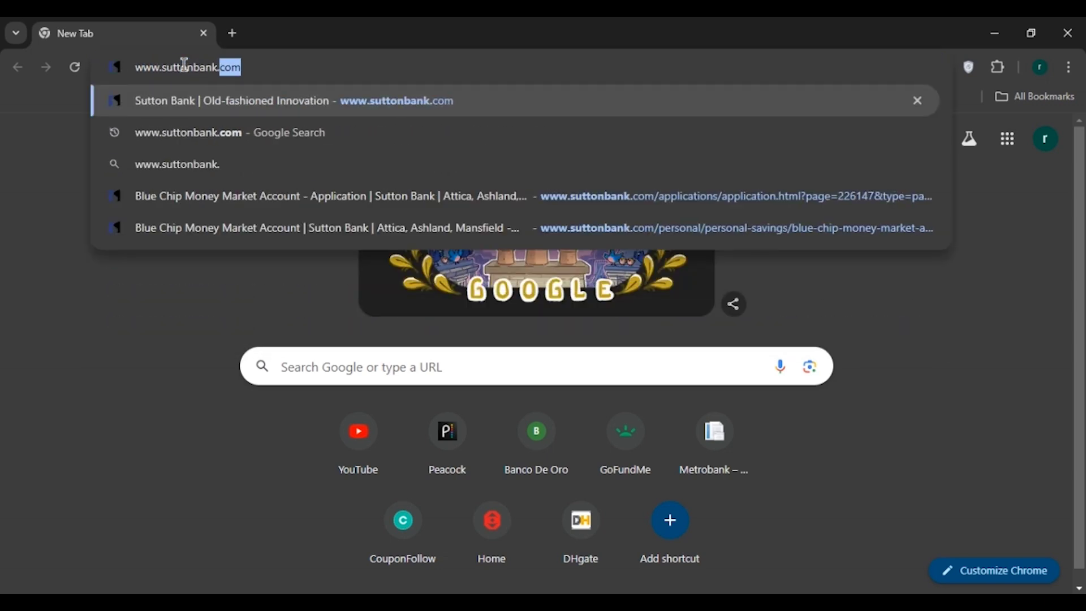
type("m")
key("Return")
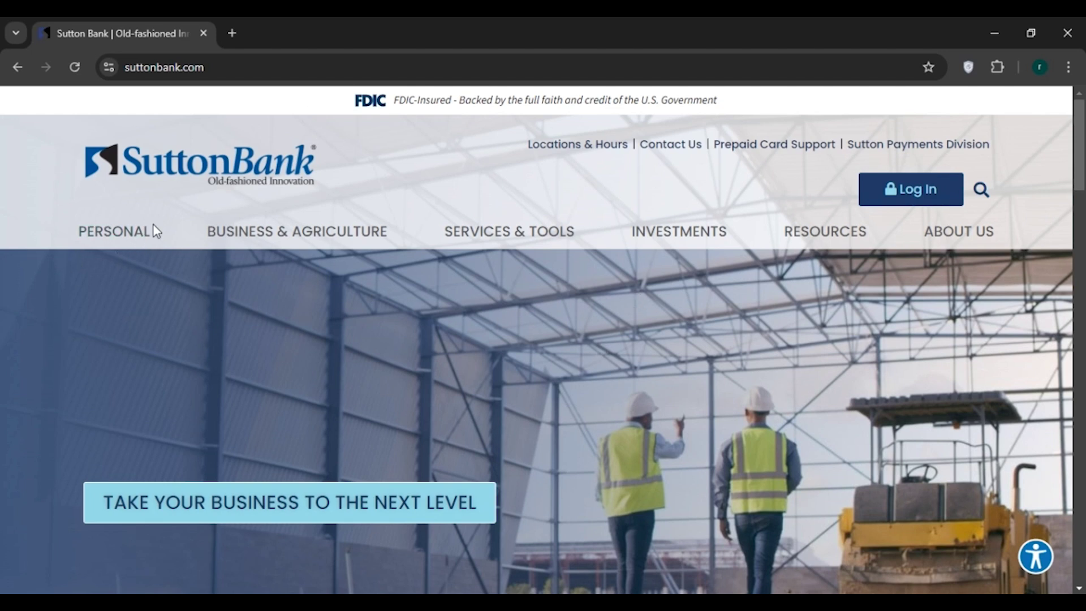
Go to Blue Chip Money Market Account under Personal Savings and scroll to its key features.
mouse_move(142, 232)
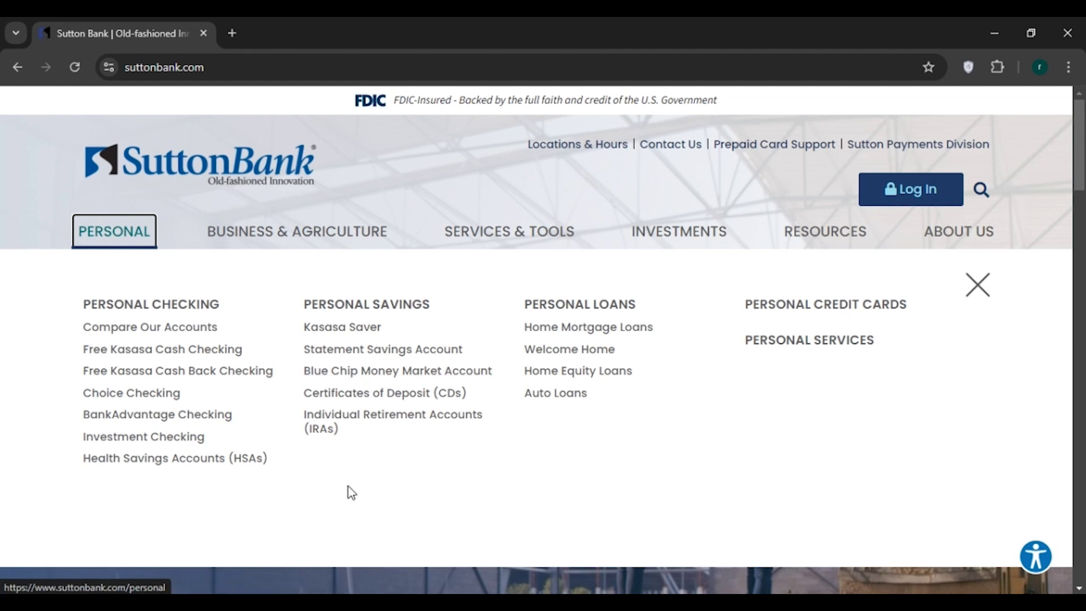
left_click(448, 374)
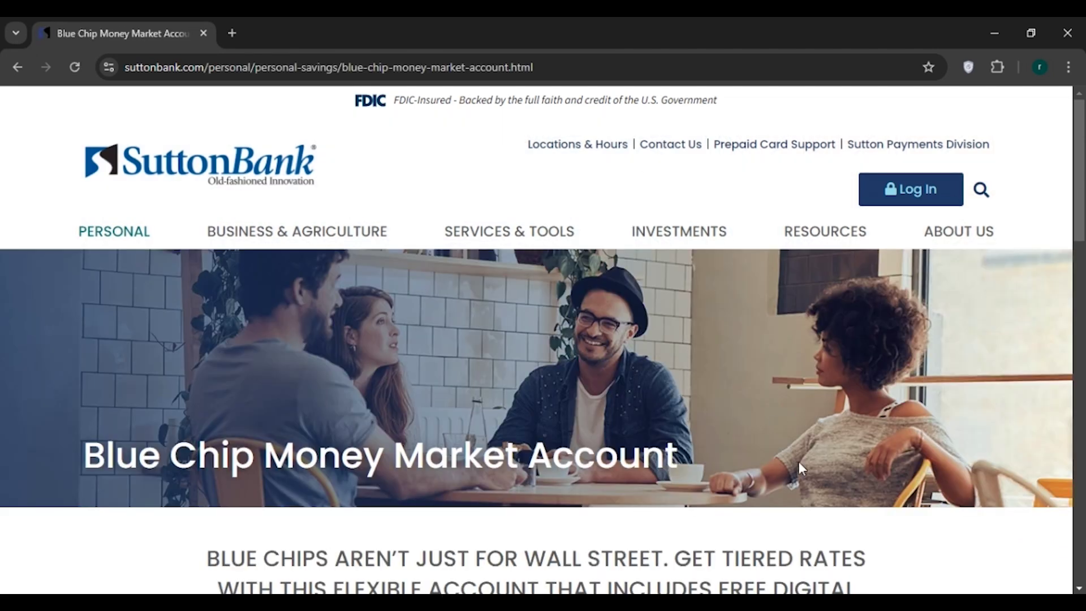
left_click_drag(1080, 169, 1081, 298)
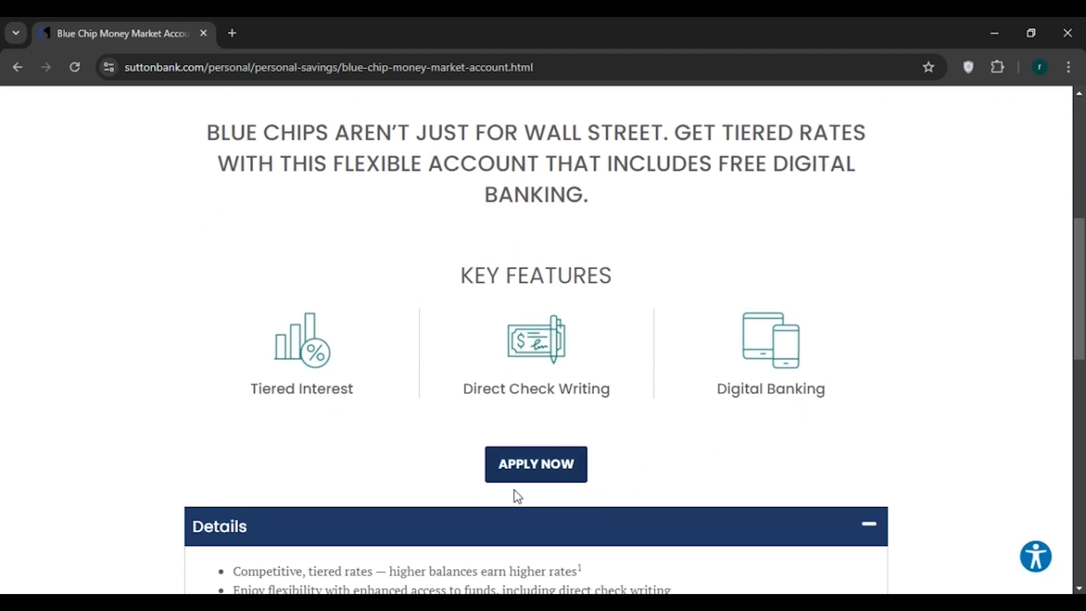
Open the Blue Chip Money Market application form and return to the empty Personal Information fields.
left_click(540, 479)
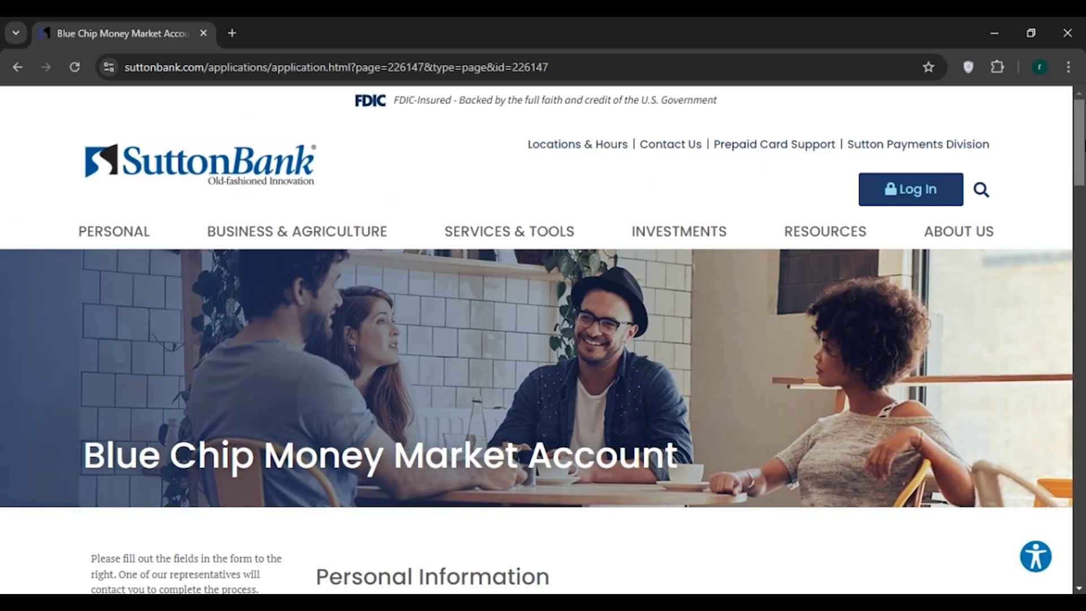
scroll(566, 339, "down", 9)
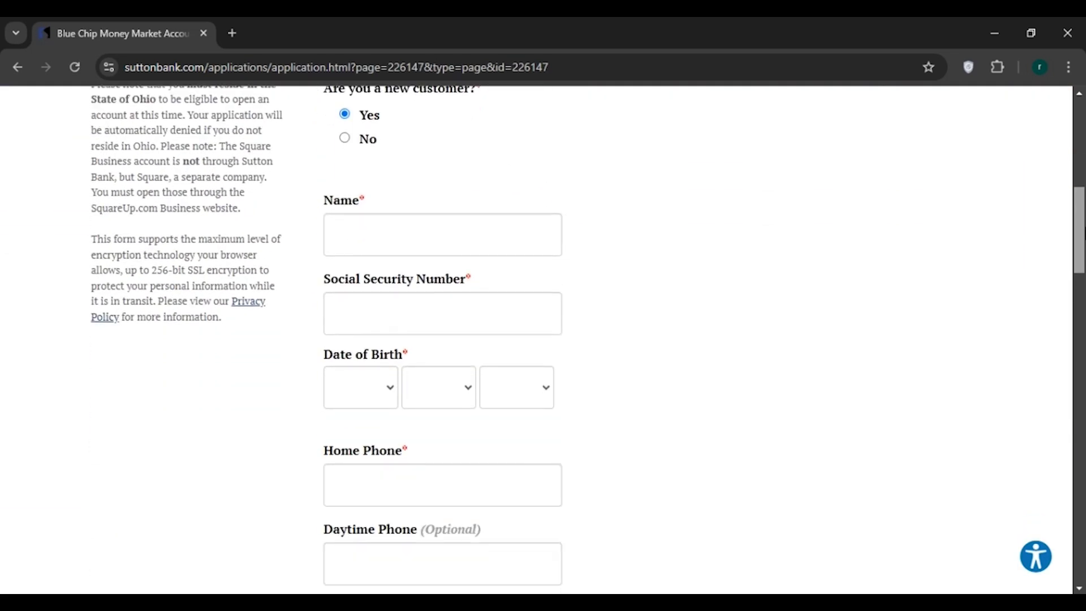
scroll(565, 339, "down", 7)
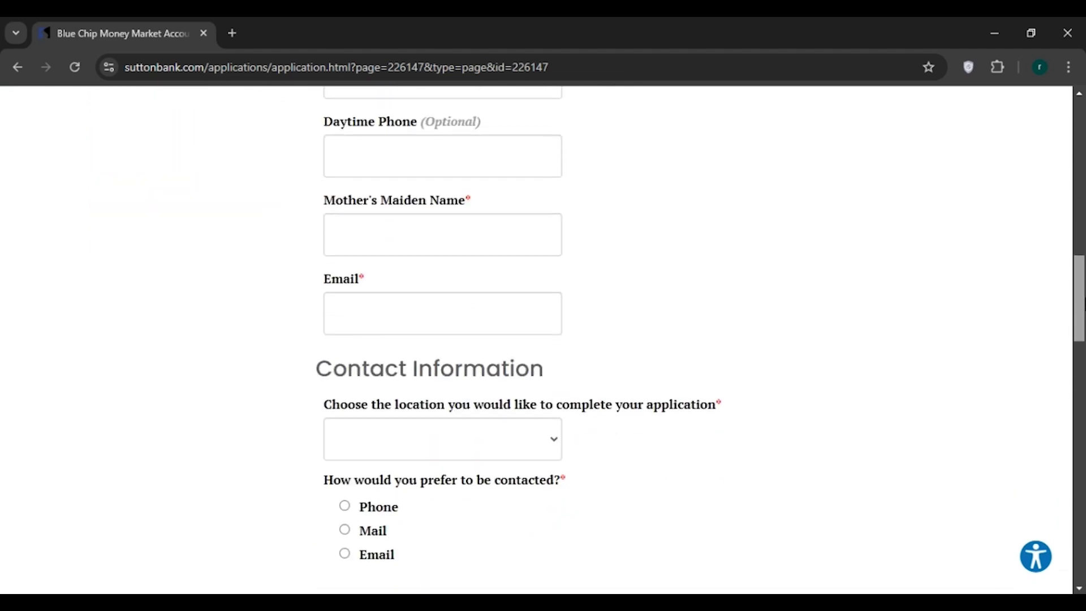
left_click_drag(1082, 303, 1081, 196)
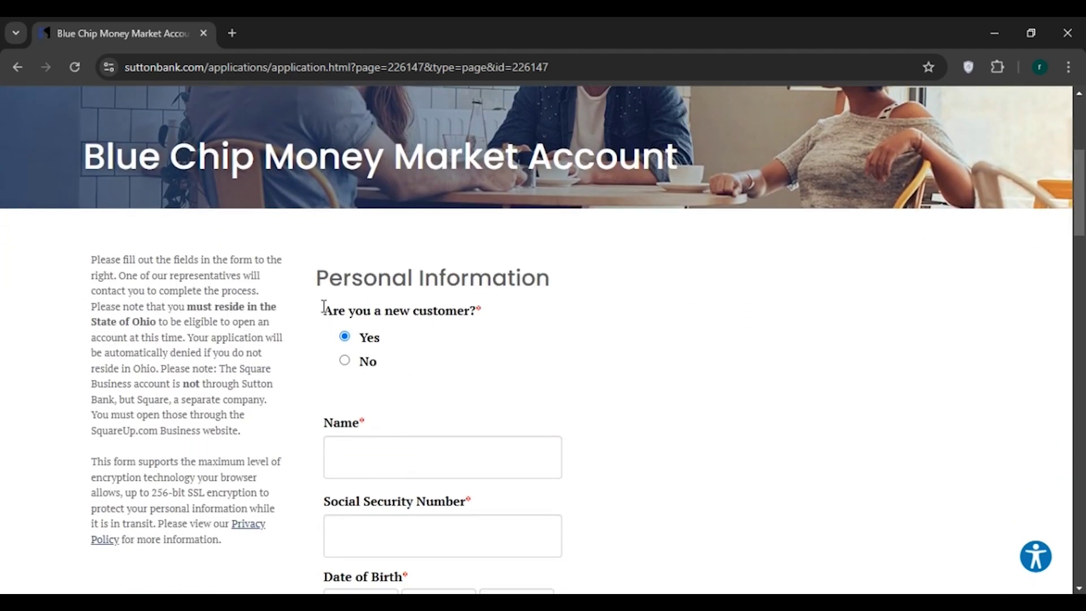
left_click_drag(323, 306, 473, 310)
left_click(471, 314)
scroll(430, 345, "down", 3)
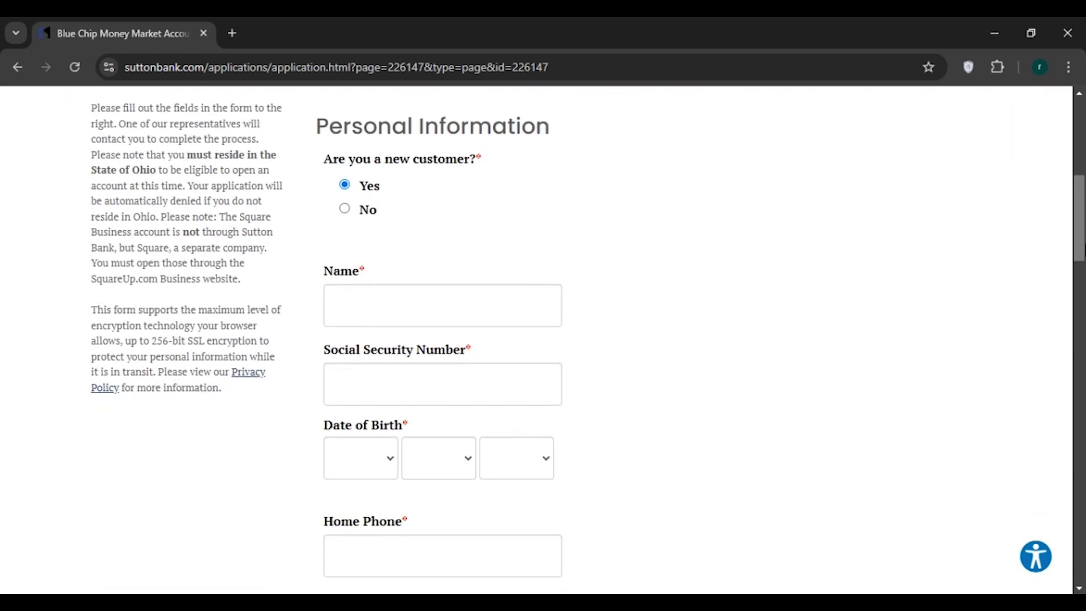
Enter the applicant's full name and Social Security Number.
left_click(392, 318)
type("R")
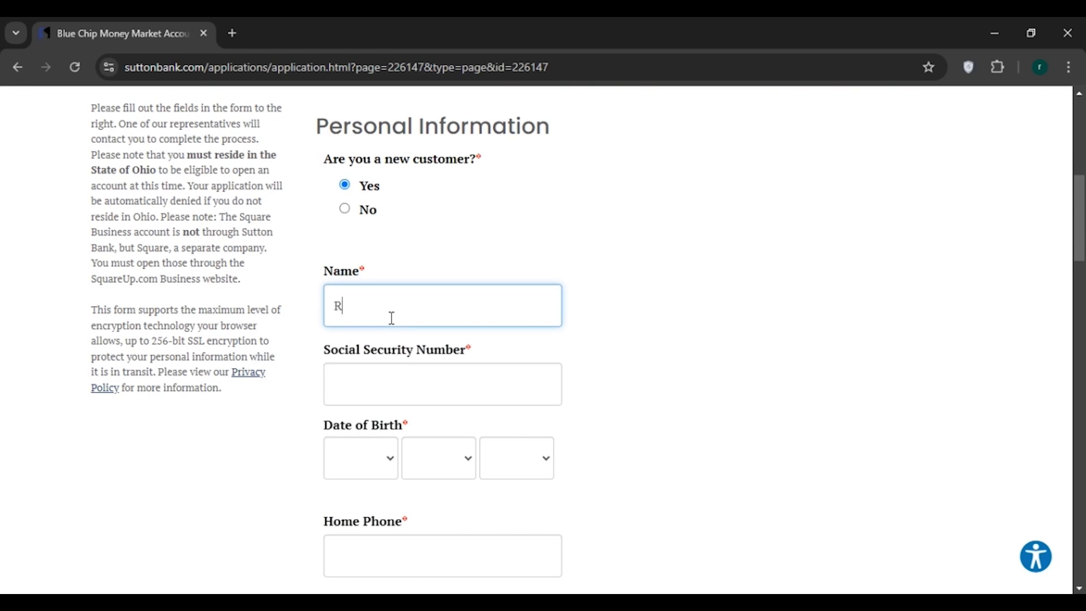
type("achel Green")
left_click(340, 381)
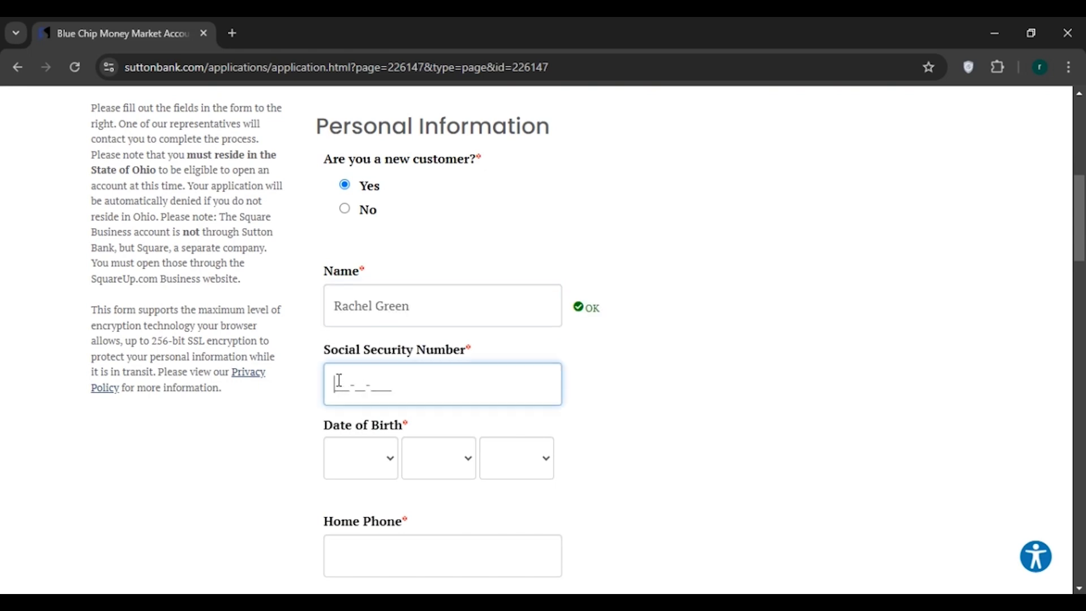
Set the applicant's date of birth using the month, day and year lists.
scroll(430, 362, "down", 2)
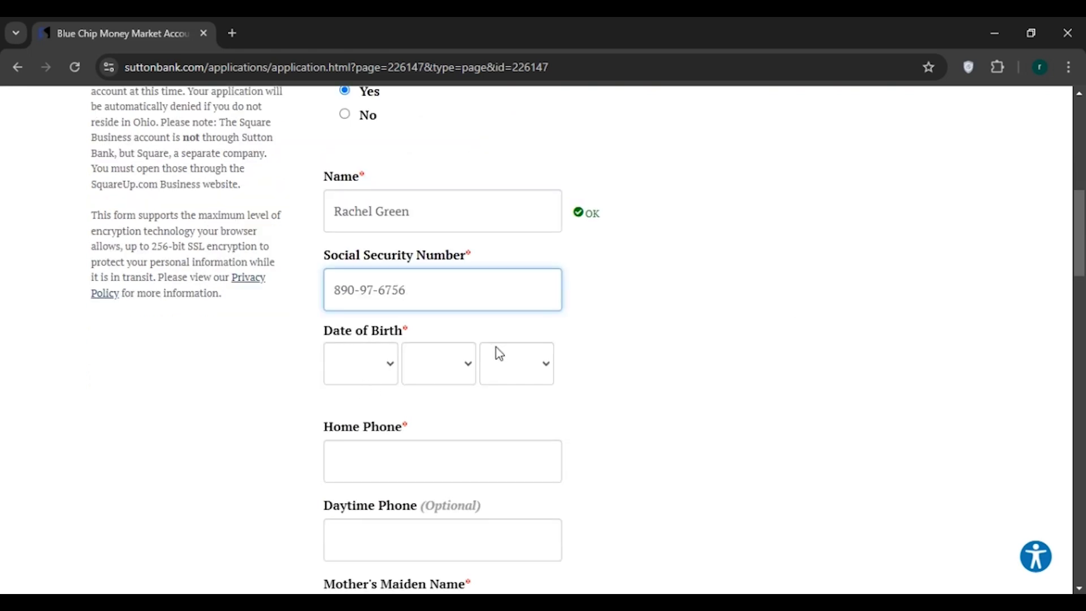
left_click(389, 375)
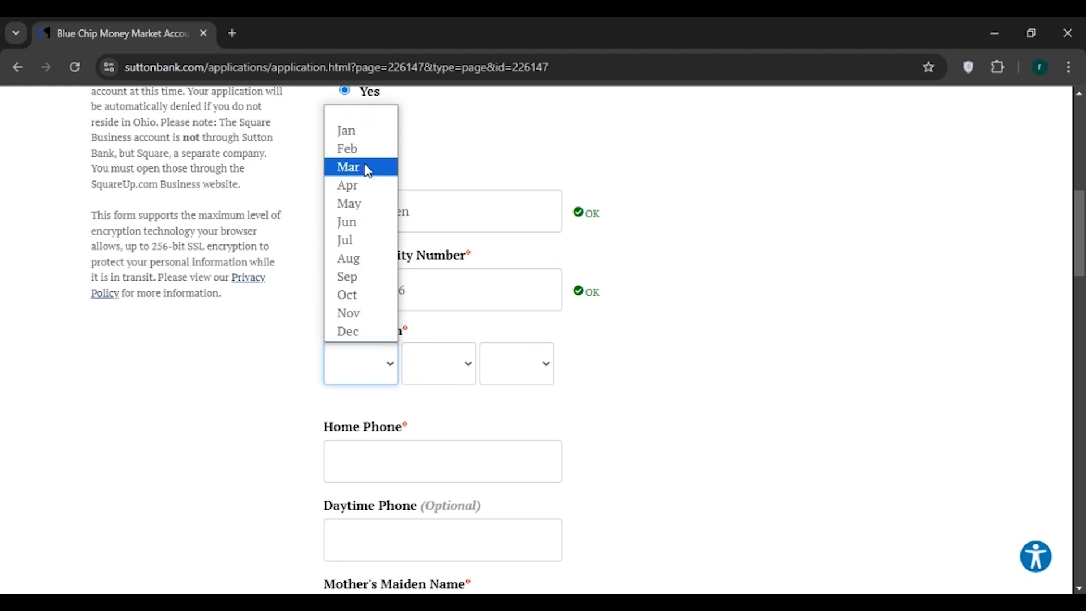
left_click(347, 276)
left_click(439, 363)
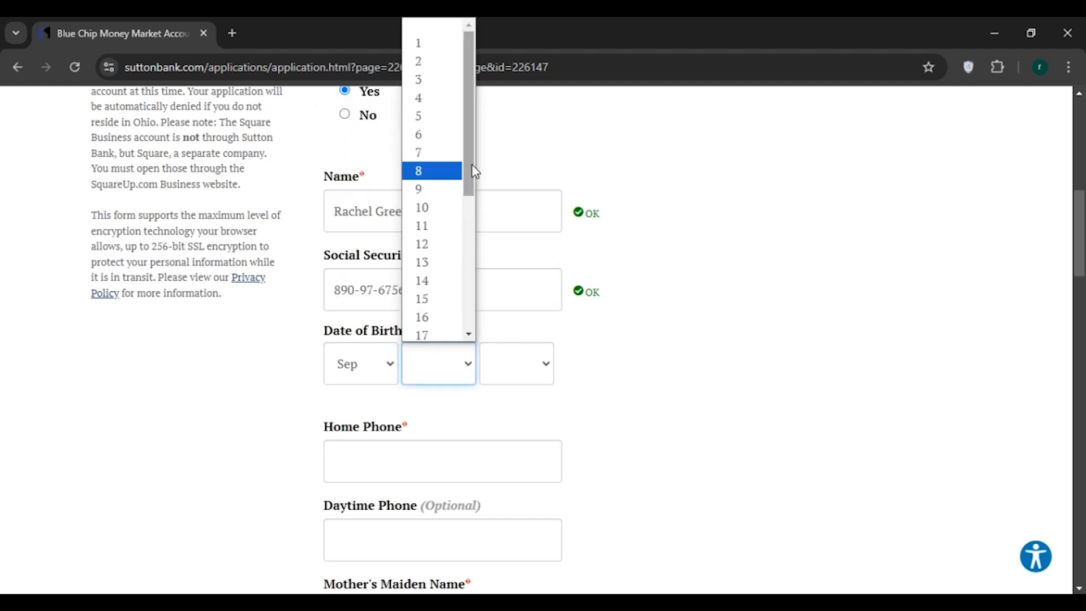
left_click(419, 116)
left_click(517, 363)
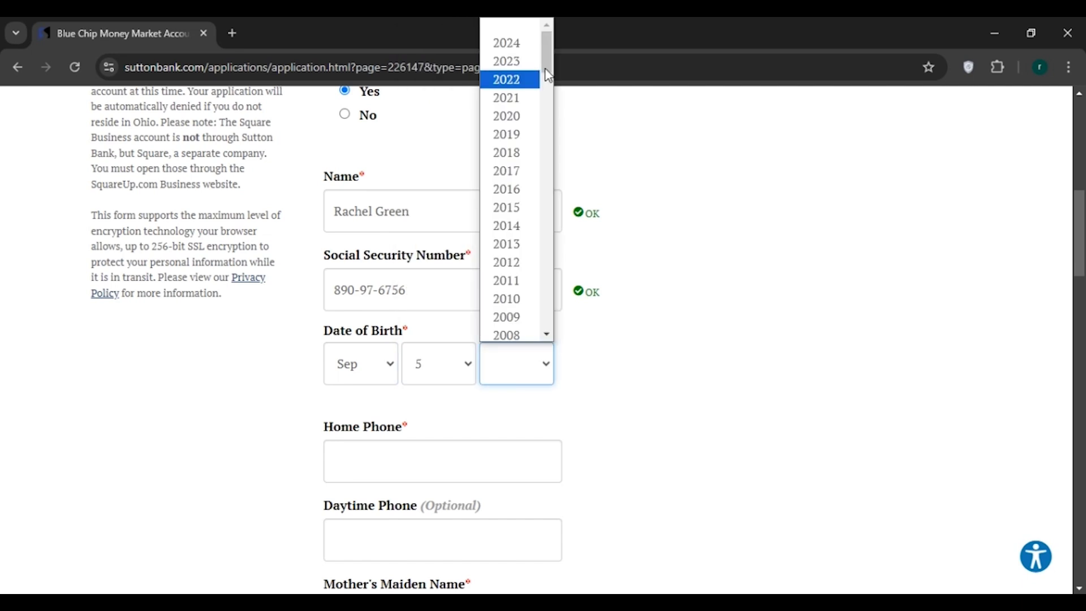
type("2003")
left_click(365, 459)
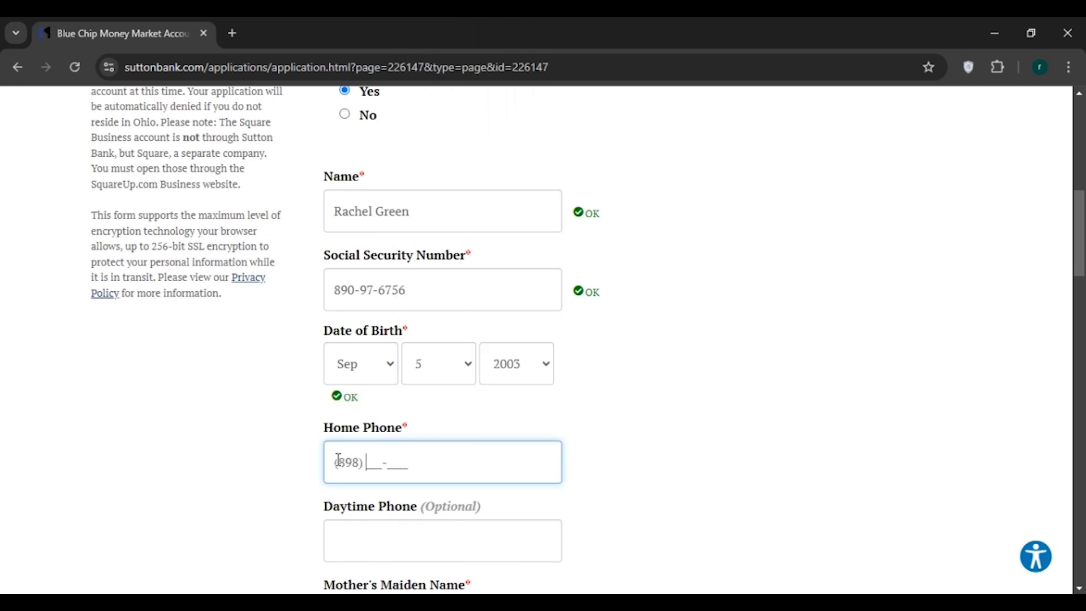
Enter the applicant's home phone number.
scroll(338, 459, "down", 4)
left_click(332, 275)
left_click_drag(324, 260, 414, 263)
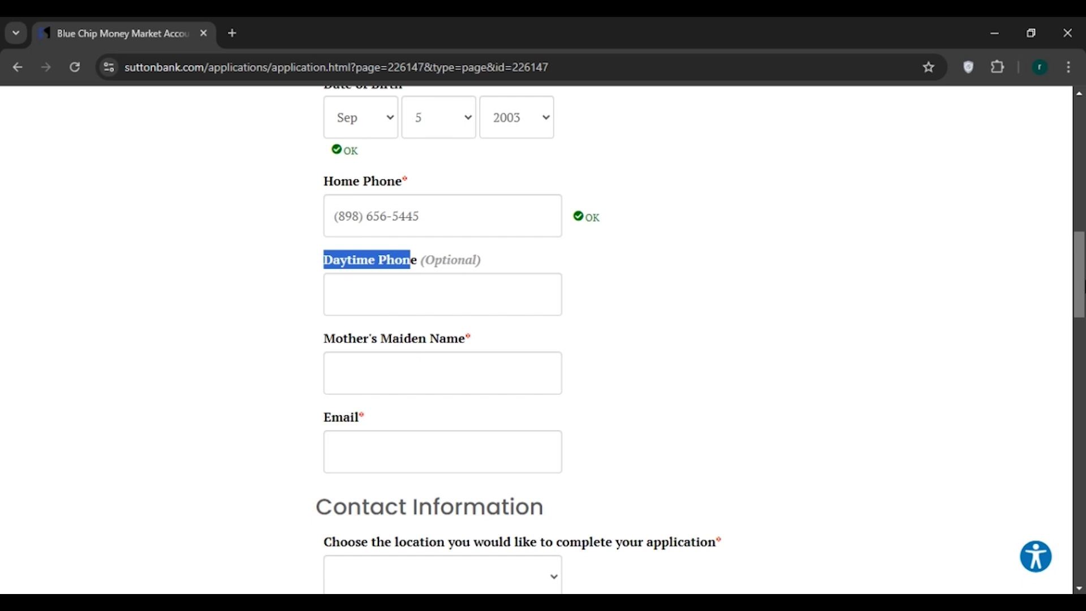
scroll(1081, 288, "down", 2)
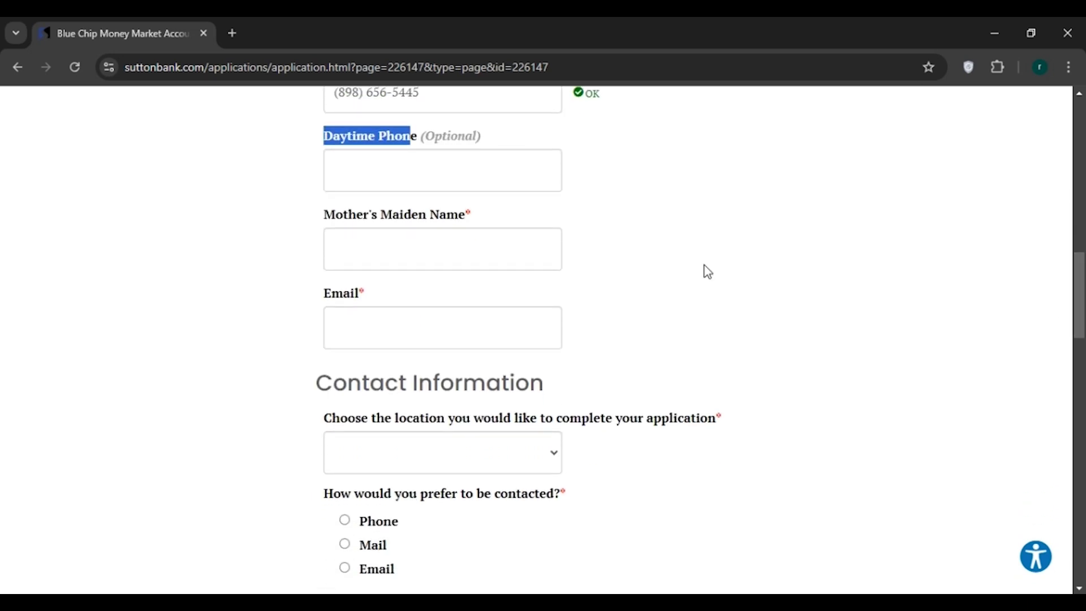
Paste the mother's maiden name and the applicant's e-mail address into their fields.
left_click(357, 255)
type("Monica Green")
scroll(373, 243, "down", 1)
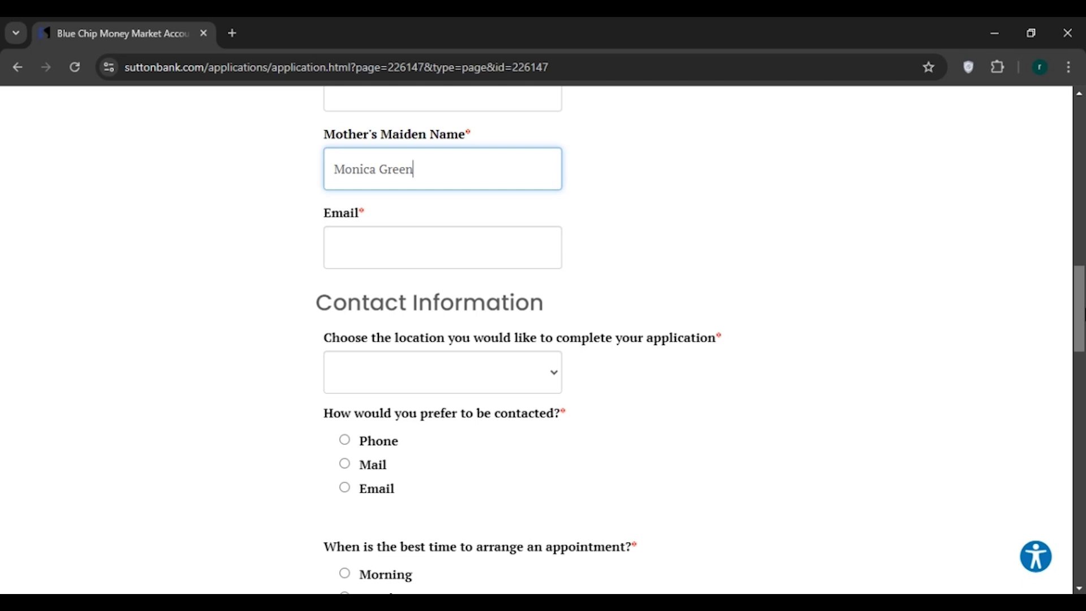
left_click(348, 245)
key("ctrl+v")
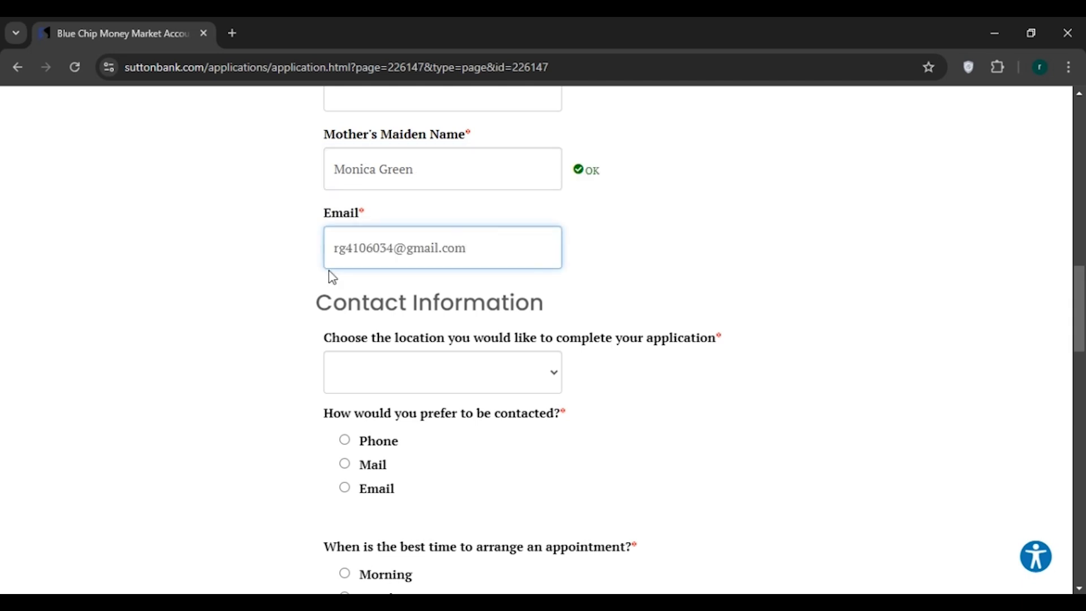
left_click_drag(315, 310, 564, 317)
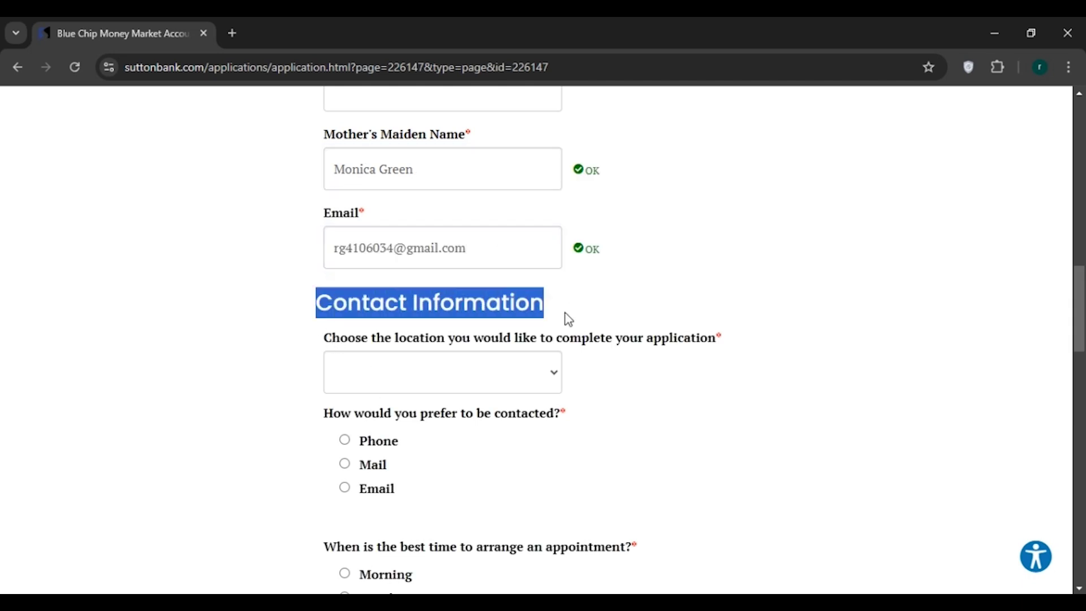
Choose New London as location, Mail as contact preference and Lunchtime for appointments.
left_click(715, 331)
scroll(634, 314, "down", 1)
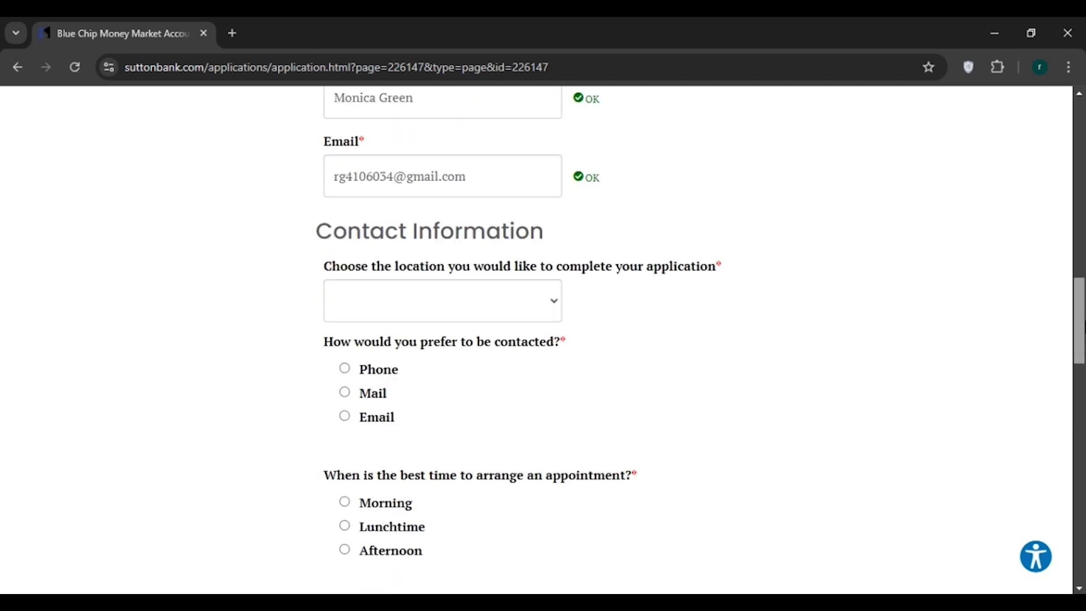
left_click(553, 310)
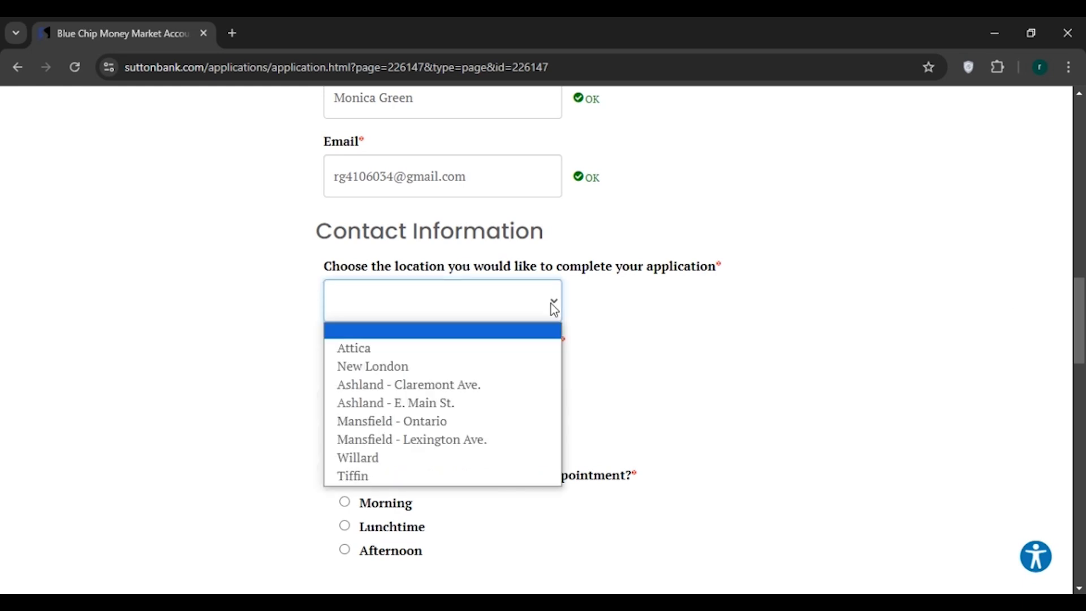
left_click(401, 368)
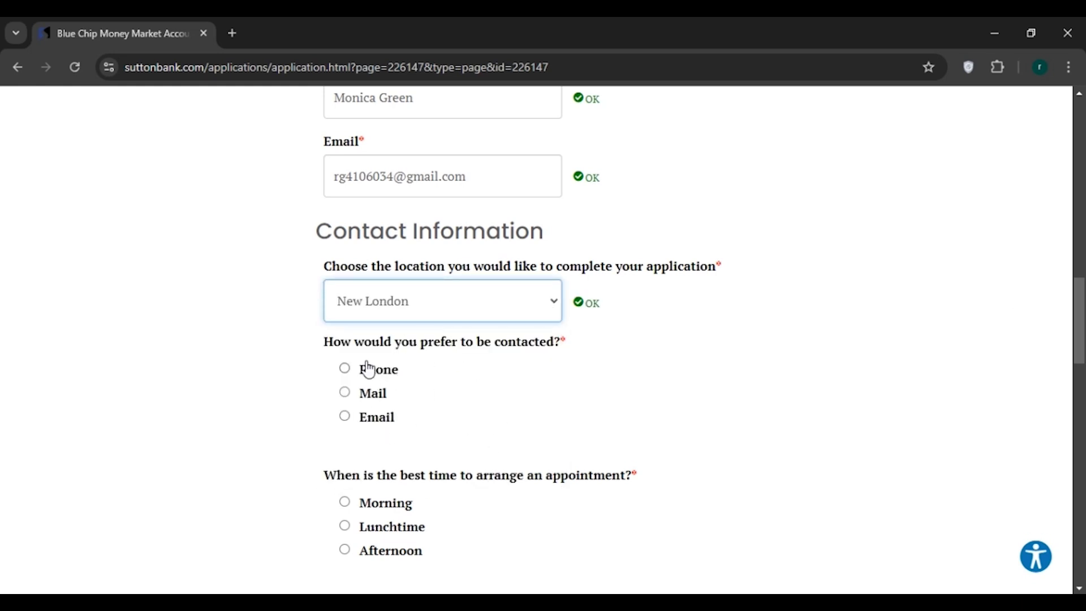
left_click(345, 390)
scroll(362, 339, "down", 4)
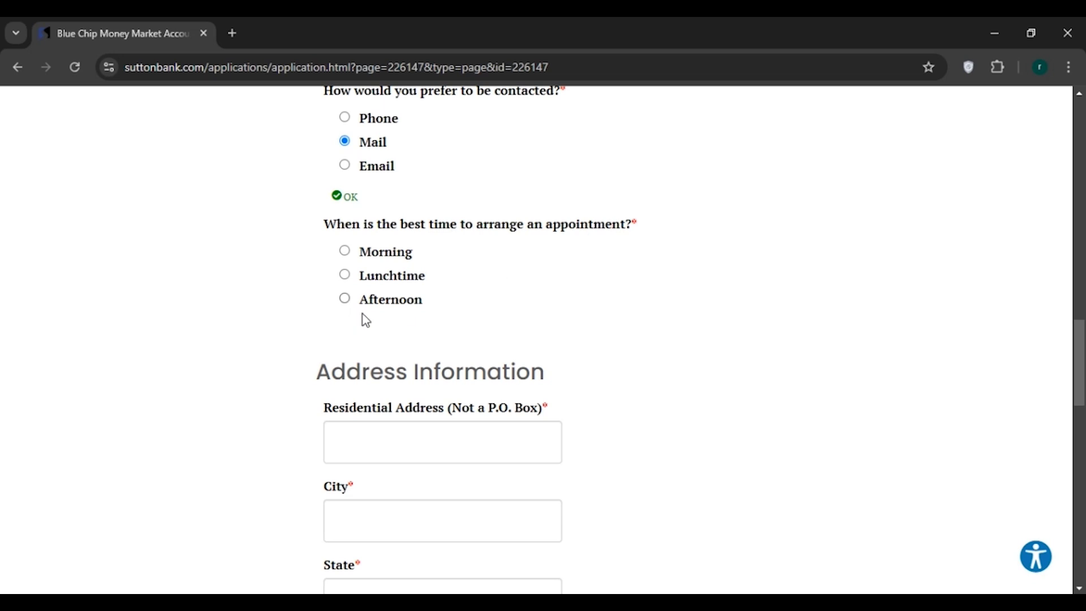
left_click(345, 275)
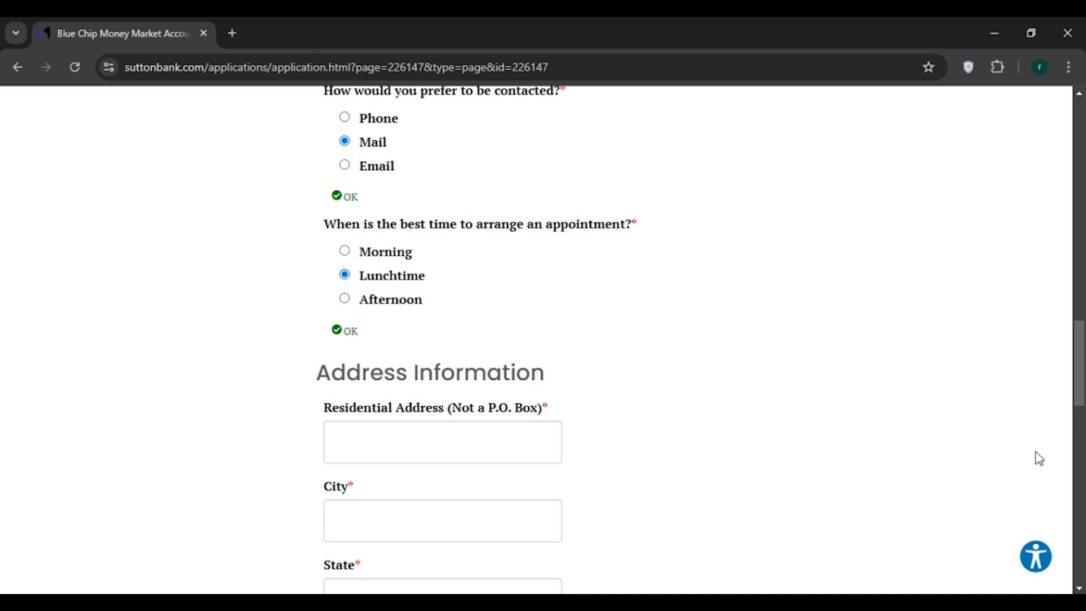
scroll(1079, 396, "down", 1)
Enter the residential street address and the city.
scroll(1081, 418, "down", 3)
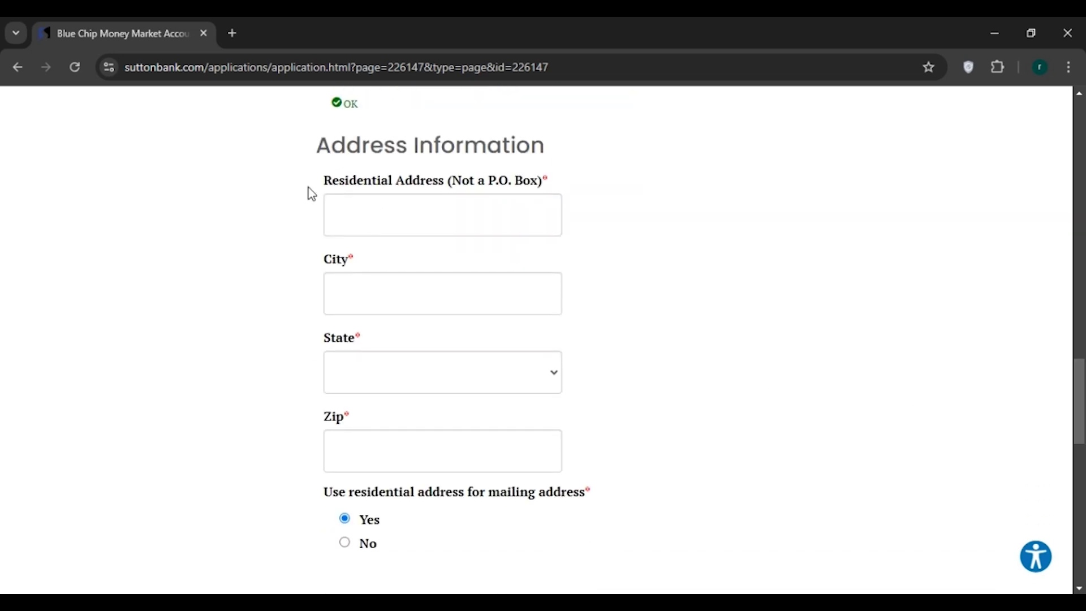
left_click_drag(516, 148, 540, 149)
left_click(540, 149)
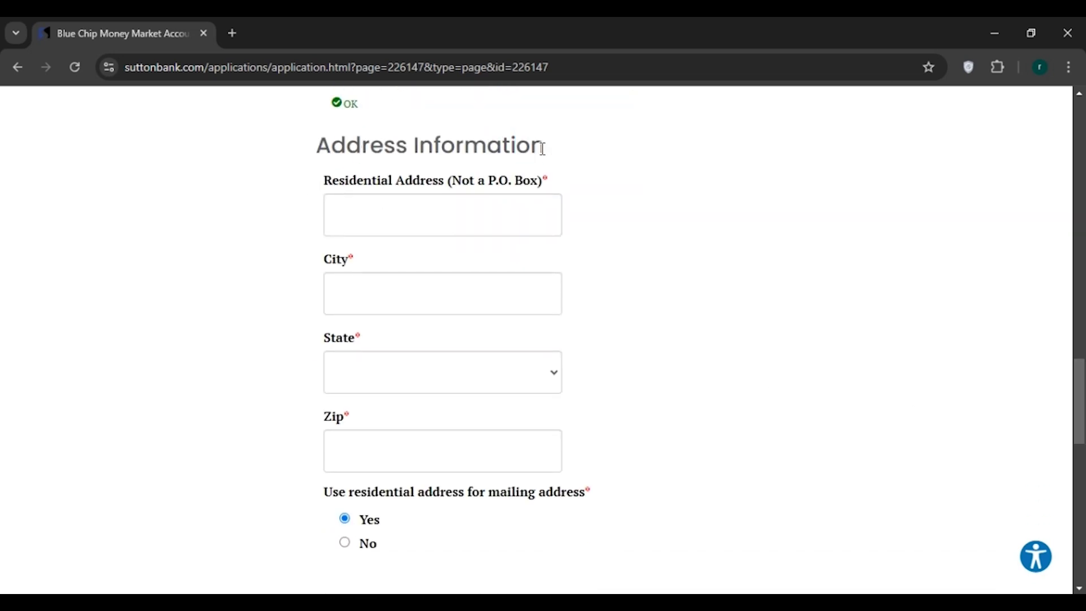
left_click(352, 210)
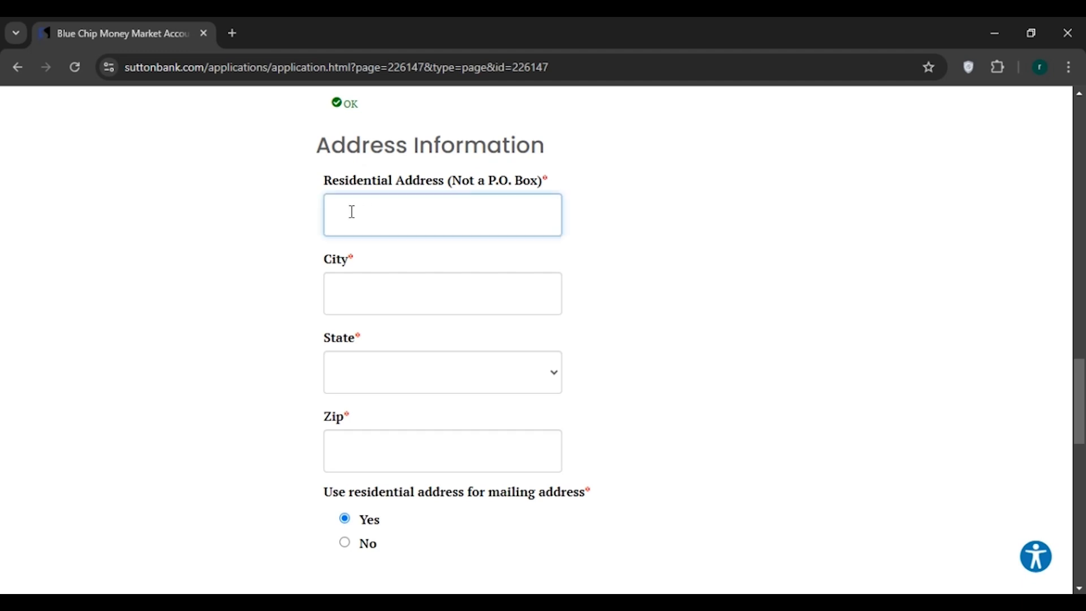
type("london city")
left_click(368, 293)
type("London")
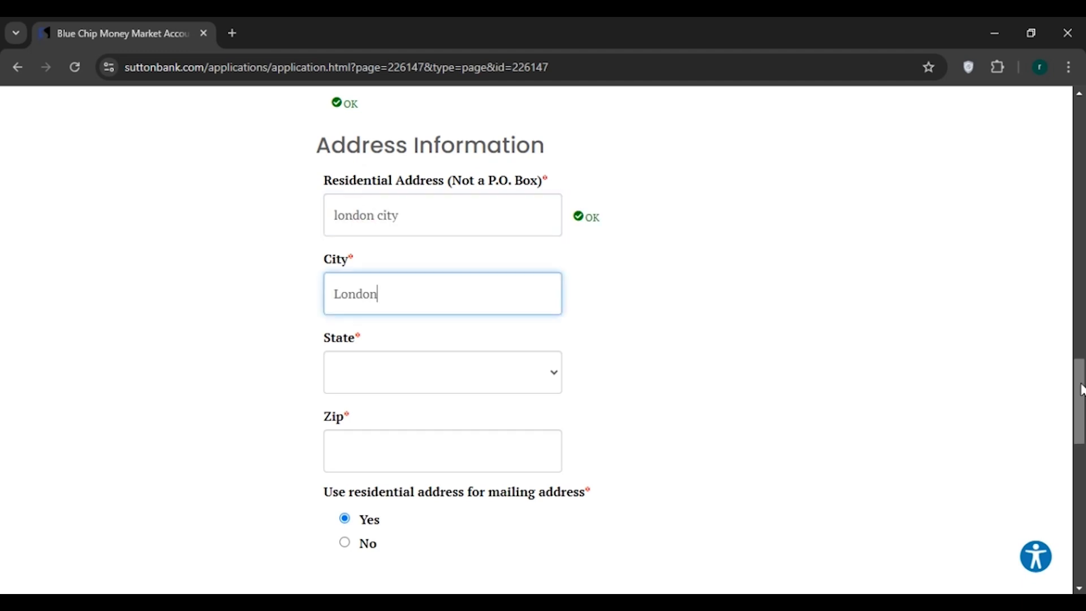
Pick the state from the State list and enter the zip code.
scroll(545, 212, "down", 3)
left_click(530, 186)
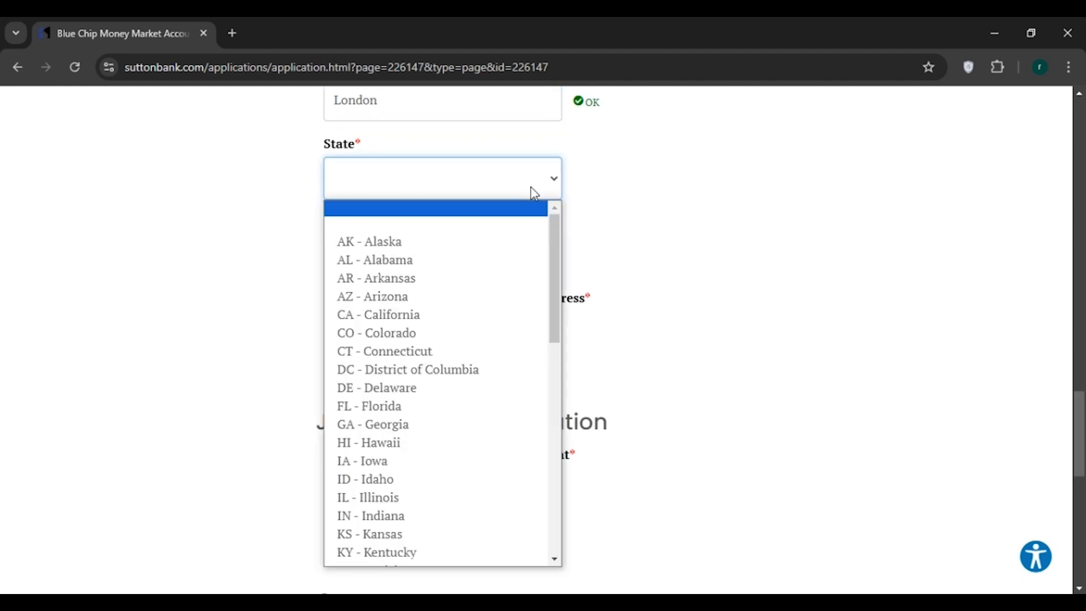
left_click(363, 240)
scroll(458, 217, "down", 1)
left_click(409, 192)
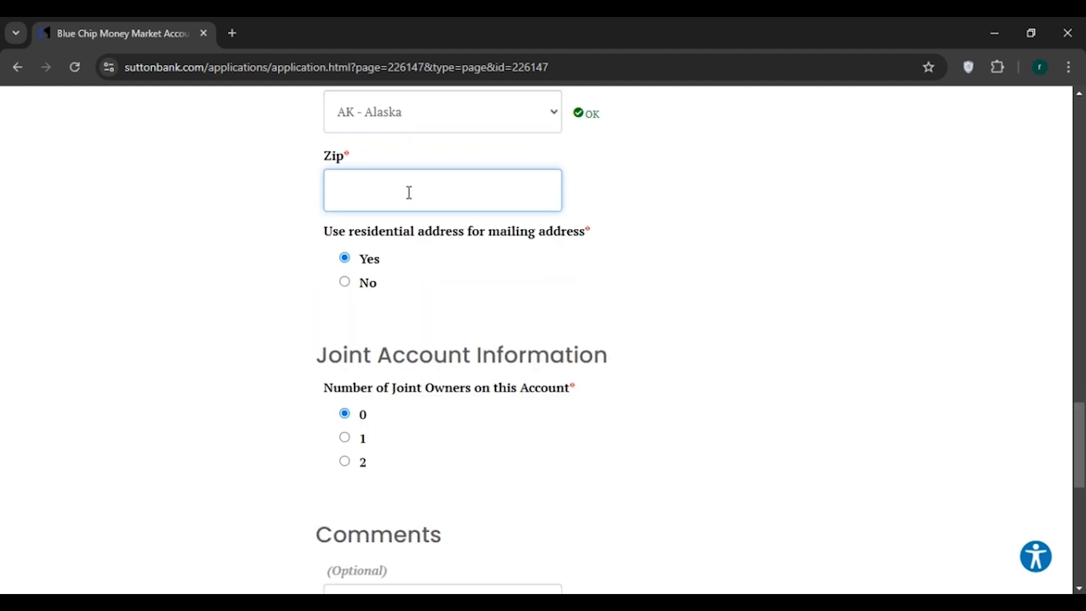
type("8989io")
scroll(347, 101, "down", 2)
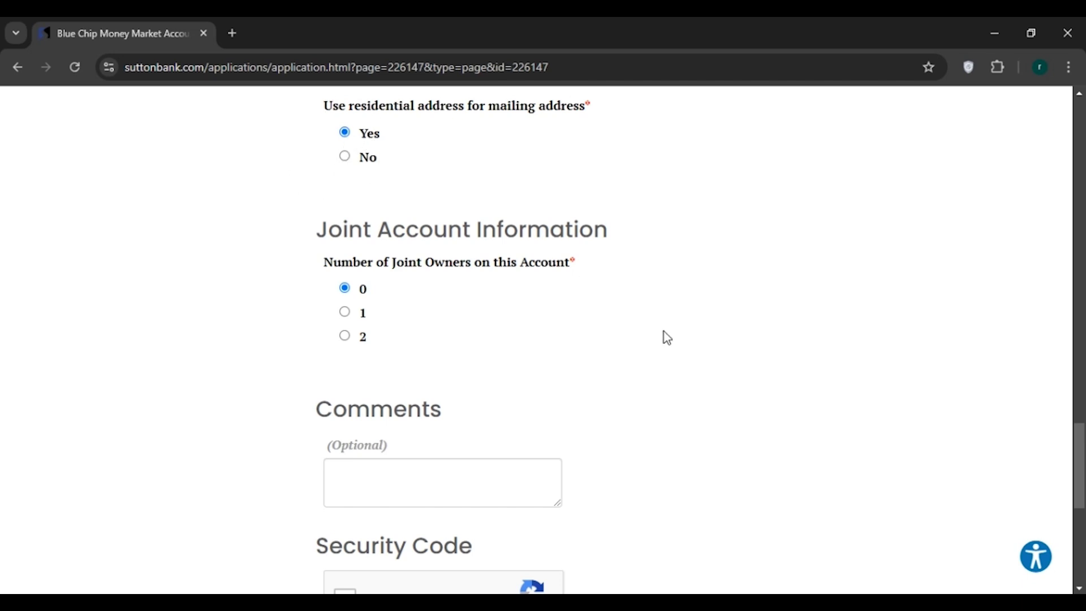
Leave Comments empty and tick the 'I'm not a robot' reCAPTCHA box.
scroll(1034, 407, "down", 2)
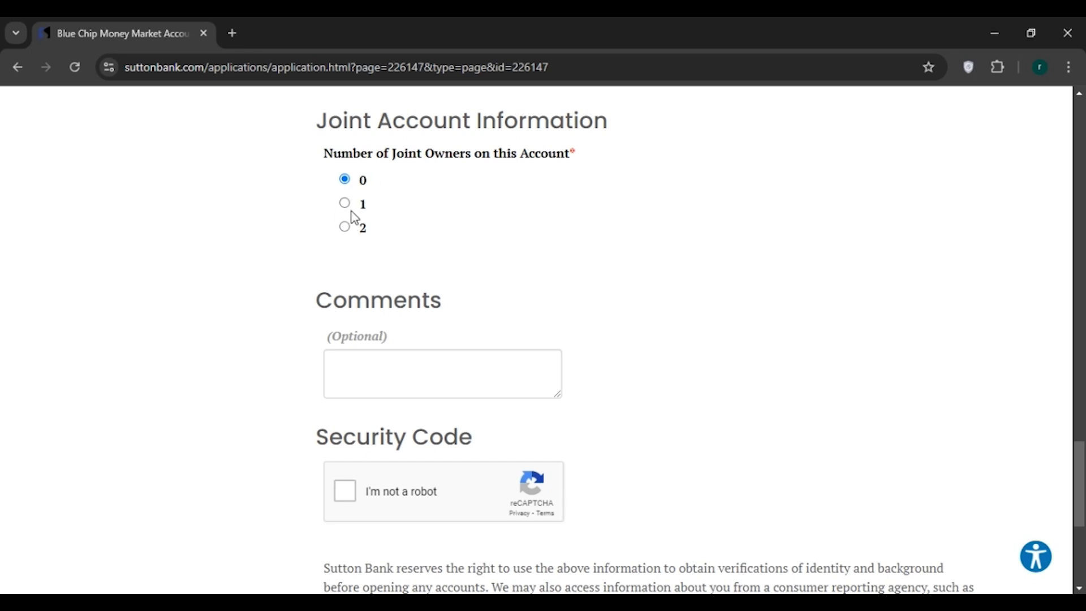
scroll(387, 317, "down", 1)
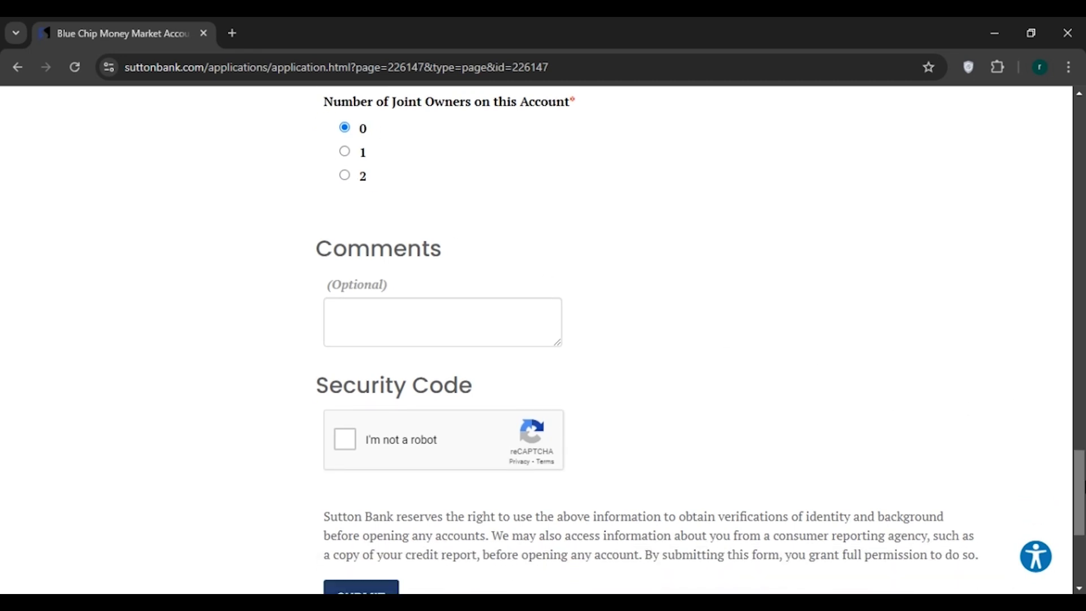
left_click(363, 321)
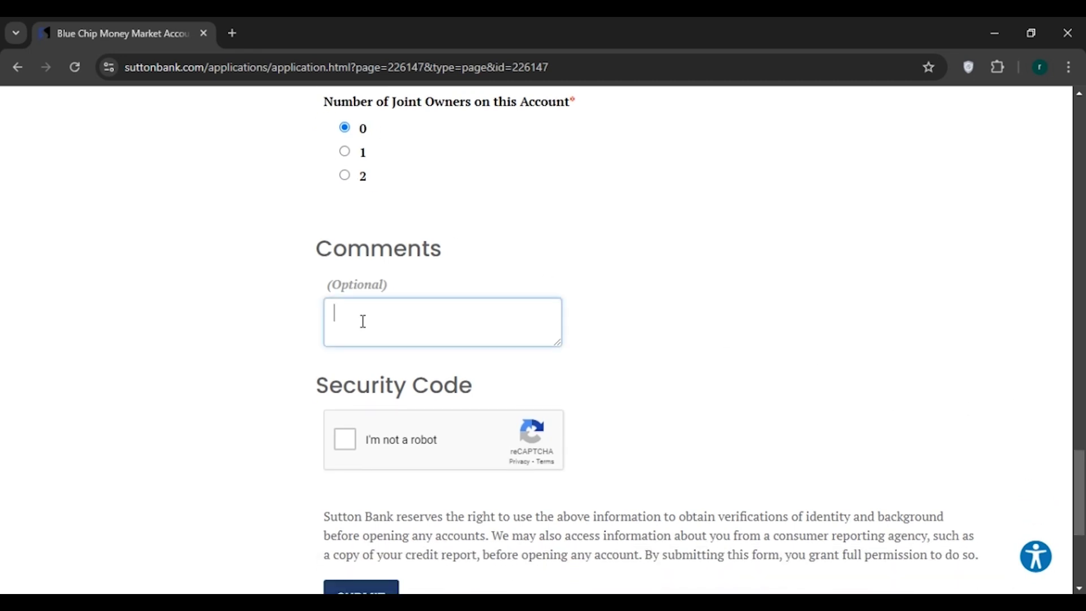
left_click(346, 440)
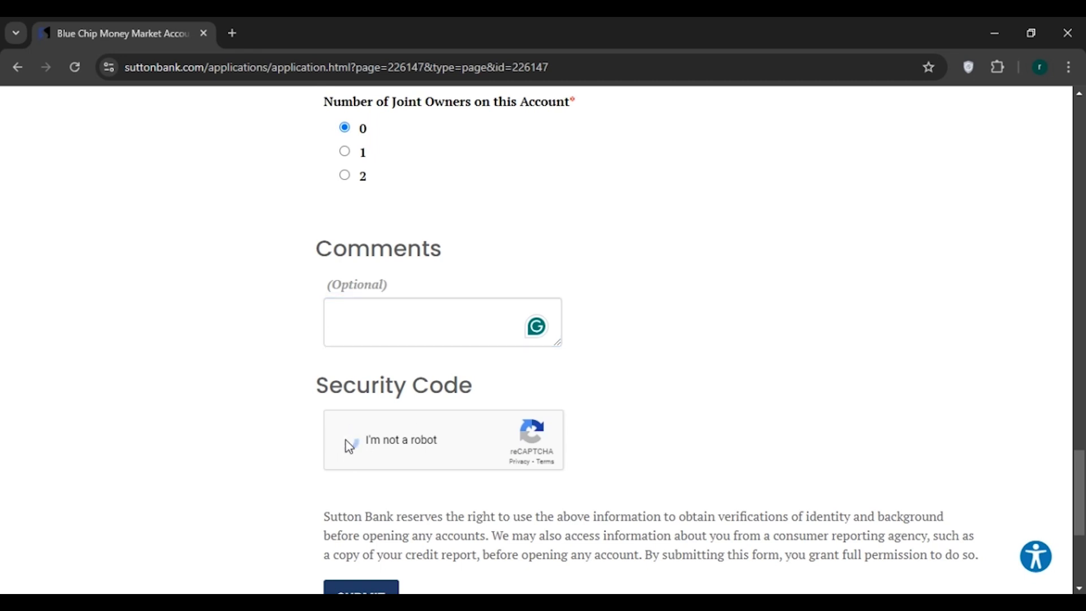
scroll(349, 447, "down", 3)
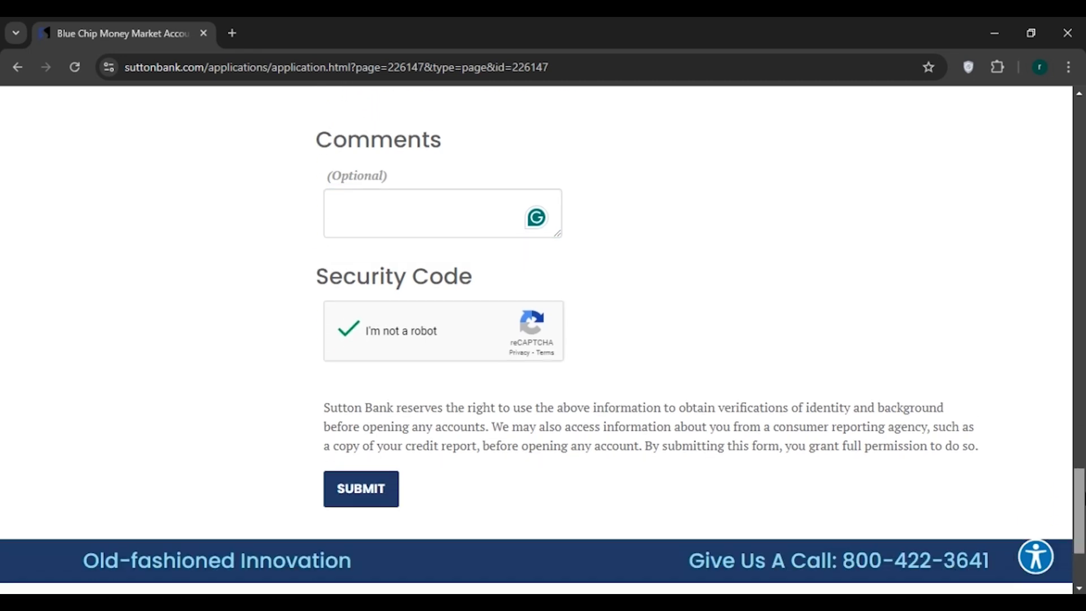